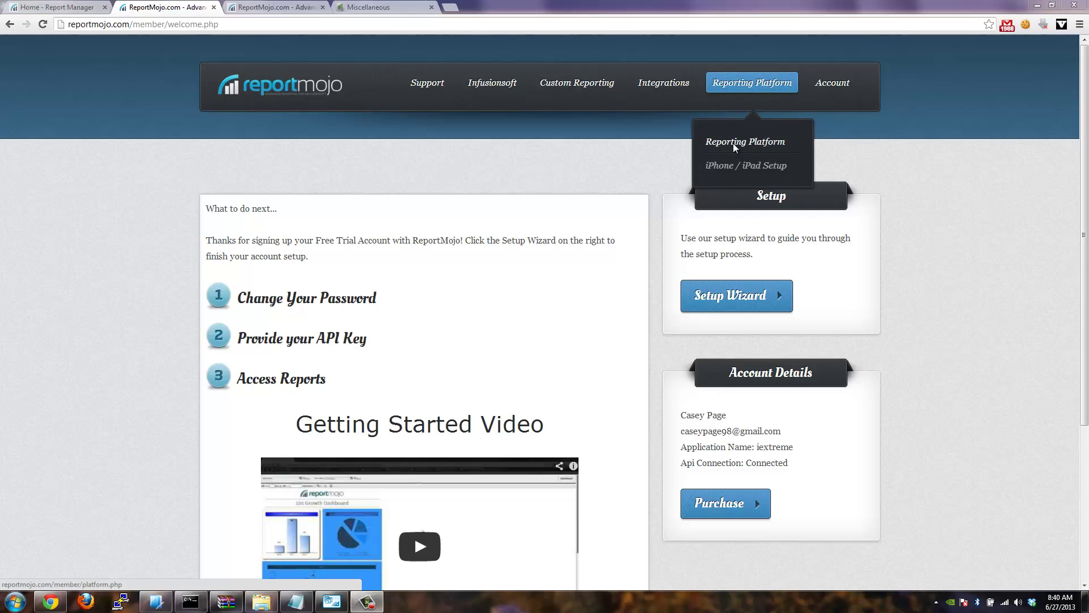
Show the report server credentials page and highlight the generated password
{"action": "left_click", "coordinate": [733, 144]}
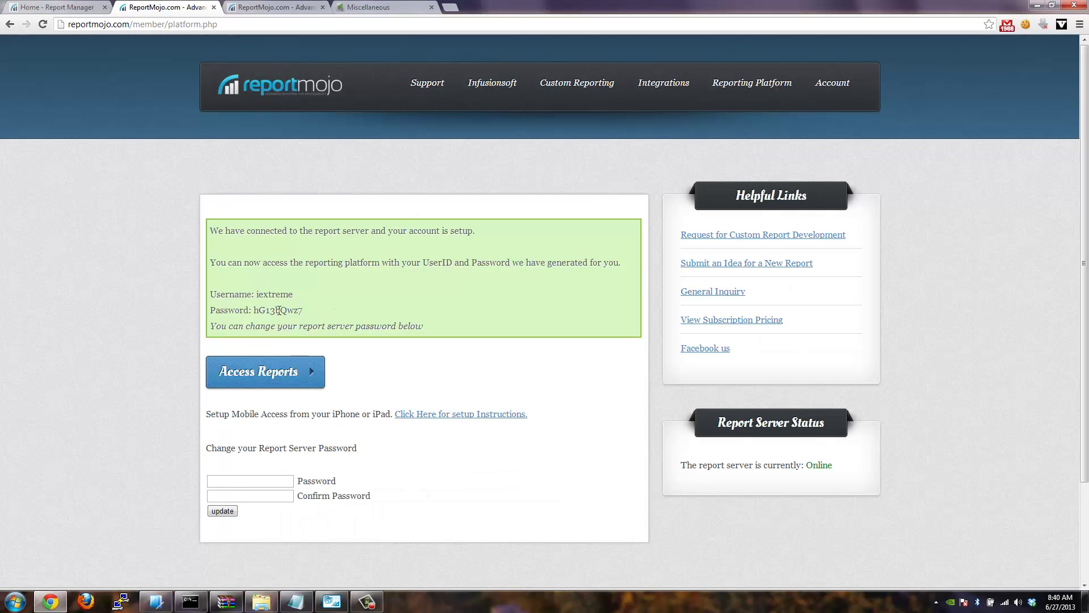
{"action": "double_click", "coordinate": [278, 309]}
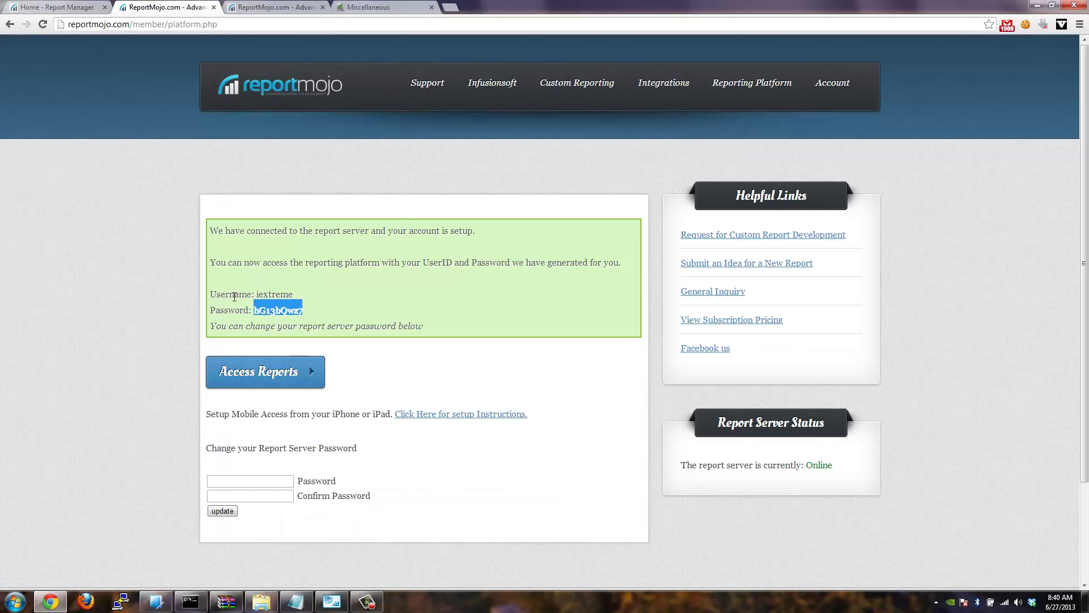
{"action": "double_click", "coordinate": [290, 294]}
{"action": "left_click", "coordinate": [279, 311]}
{"action": "left_click", "coordinate": [339, 333]}
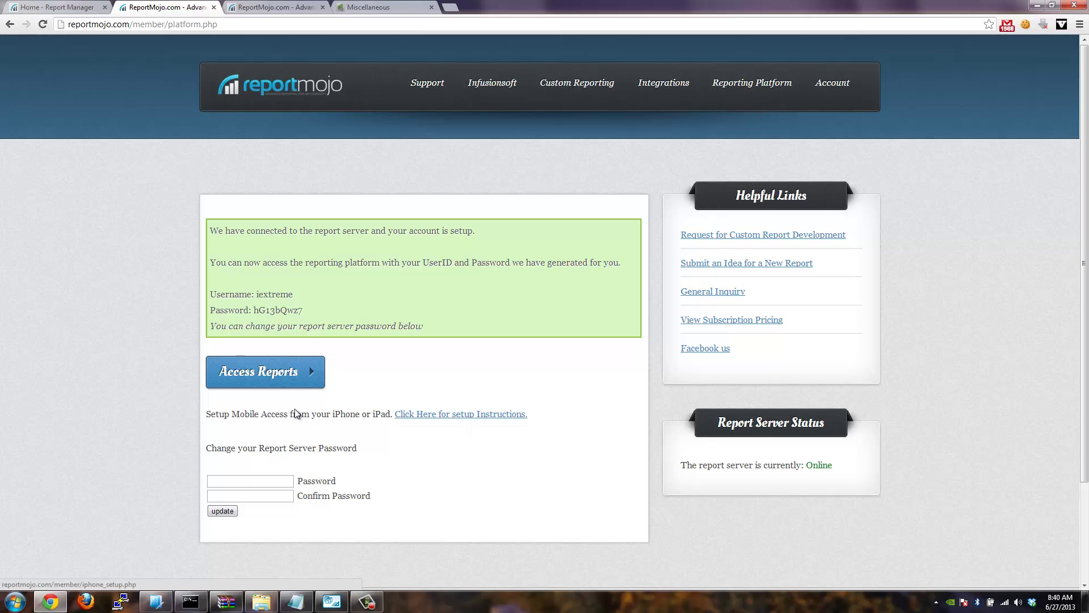
{"action": "double_click", "coordinate": [281, 309]}
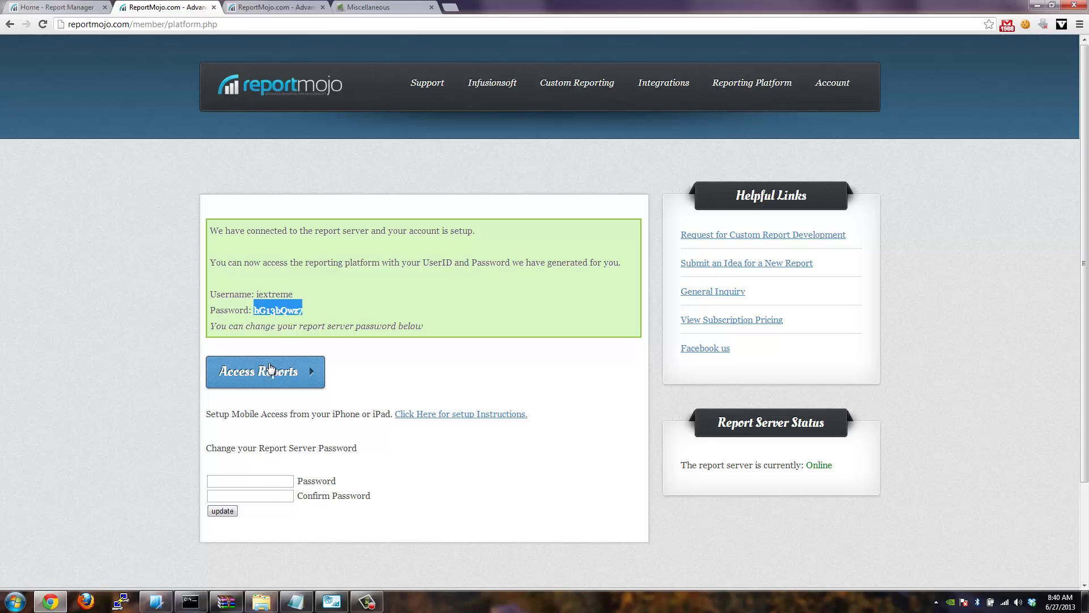
Enter username iextreme and paste the generated password on the report server login
{"action": "left_click", "coordinate": [279, 375]}
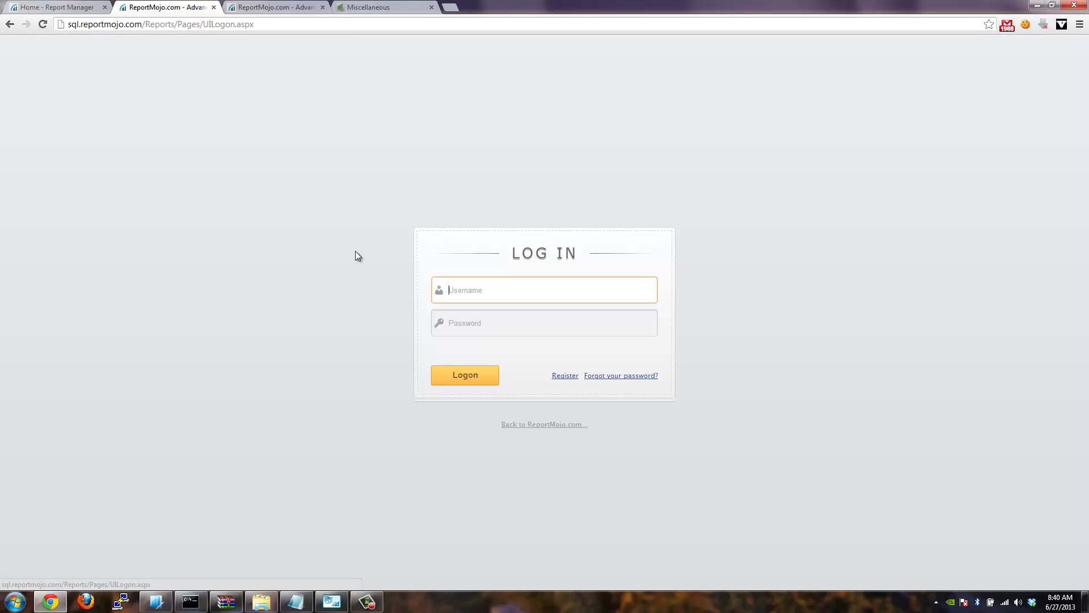
{"action": "type", "text": "iextre"}
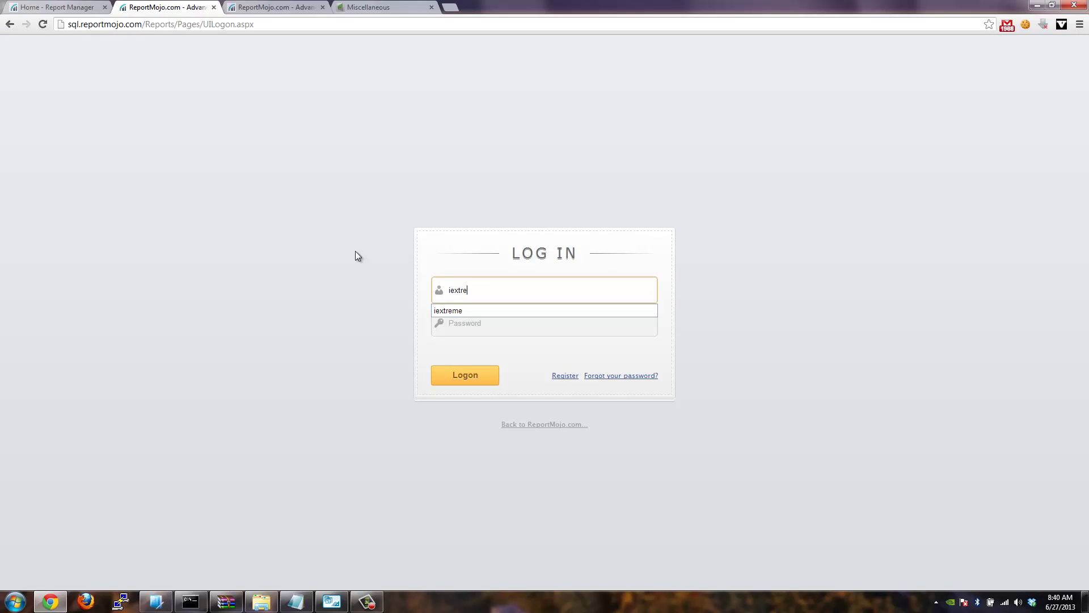
{"action": "type", "text": "me"}
{"action": "key", "text": "Tab"}
{"action": "key", "text": "ctrl+v"}
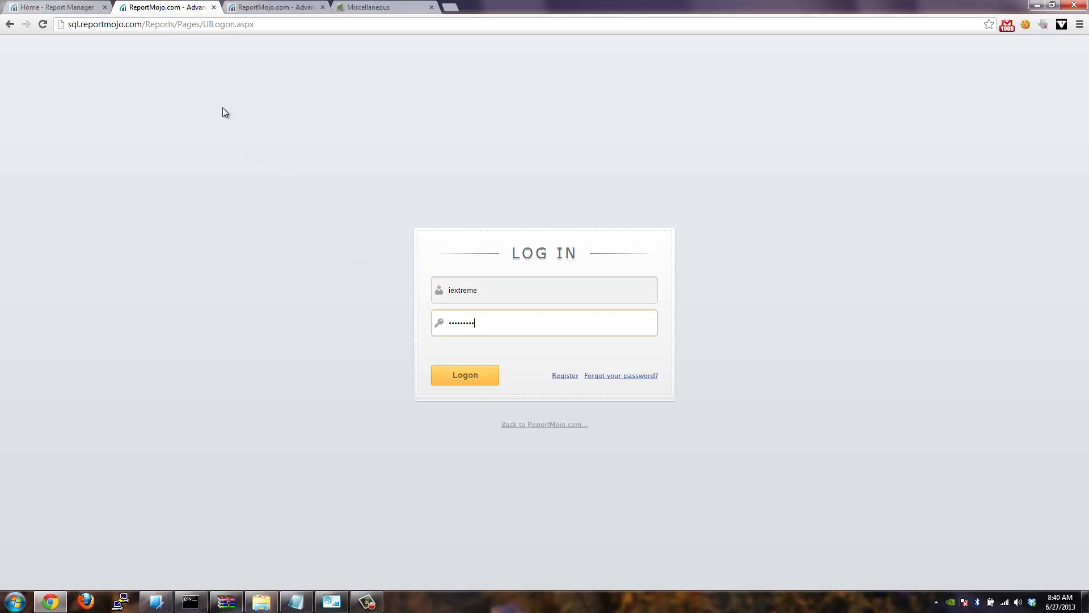
Point out the sql.reportmojo.com server address, then sign in to Report Manager
{"action": "left_click", "coordinate": [146, 26]}
{"action": "left_click_drag", "start_coordinate": [143, 24], "coordinate": [91, 51]}
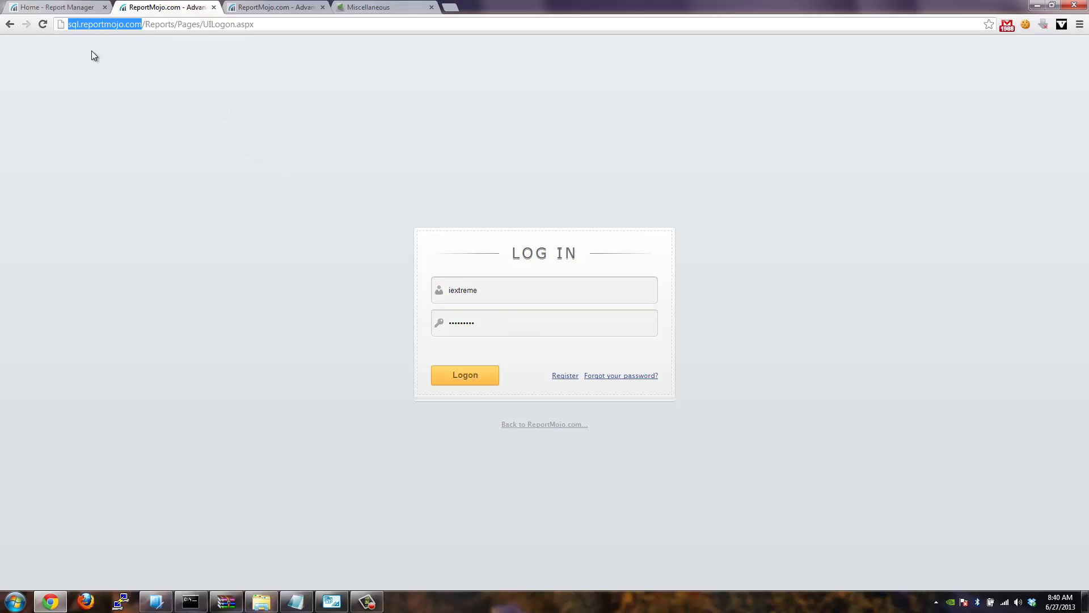
{"action": "left_click", "coordinate": [132, 22]}
{"action": "left_click", "coordinate": [444, 368]}
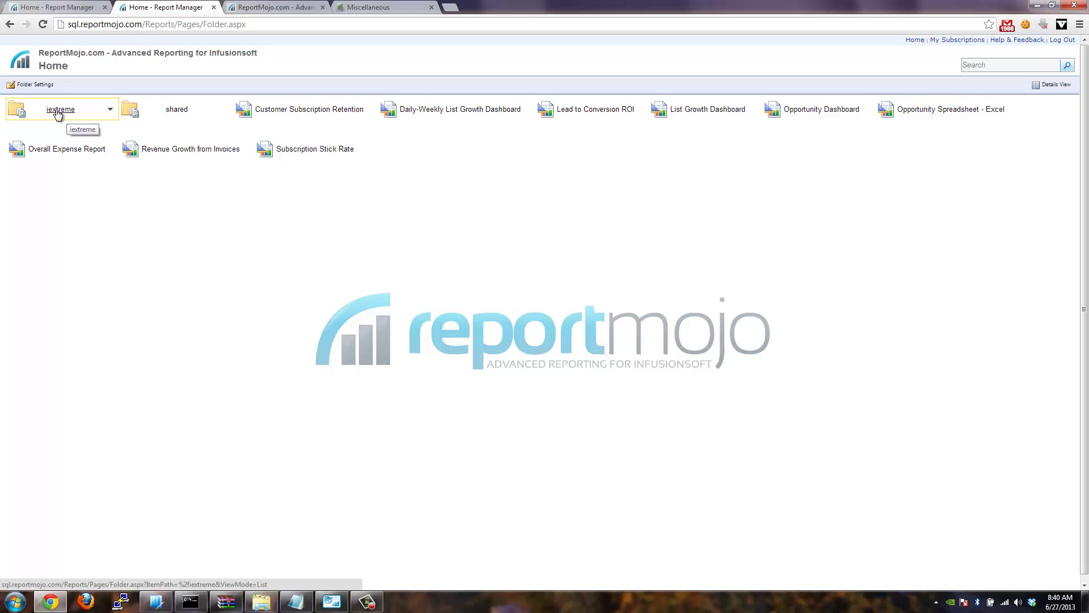
{"action": "mouse_move", "coordinate": [460, 110]}
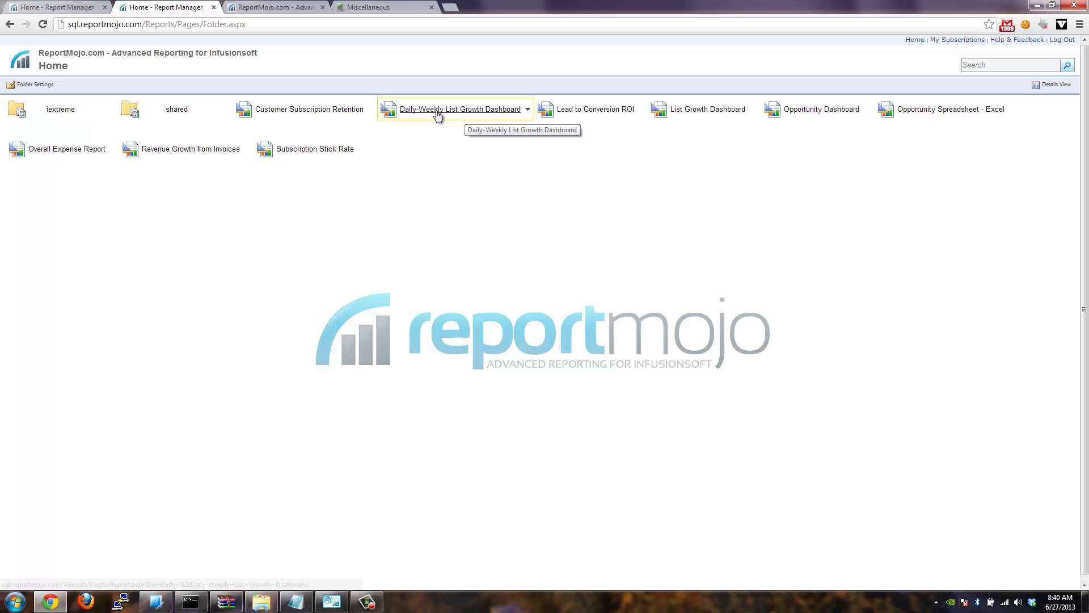
View the Daily-Weekly List Growth Dashboard and its available export formats
{"action": "left_click", "coordinate": [484, 115]}
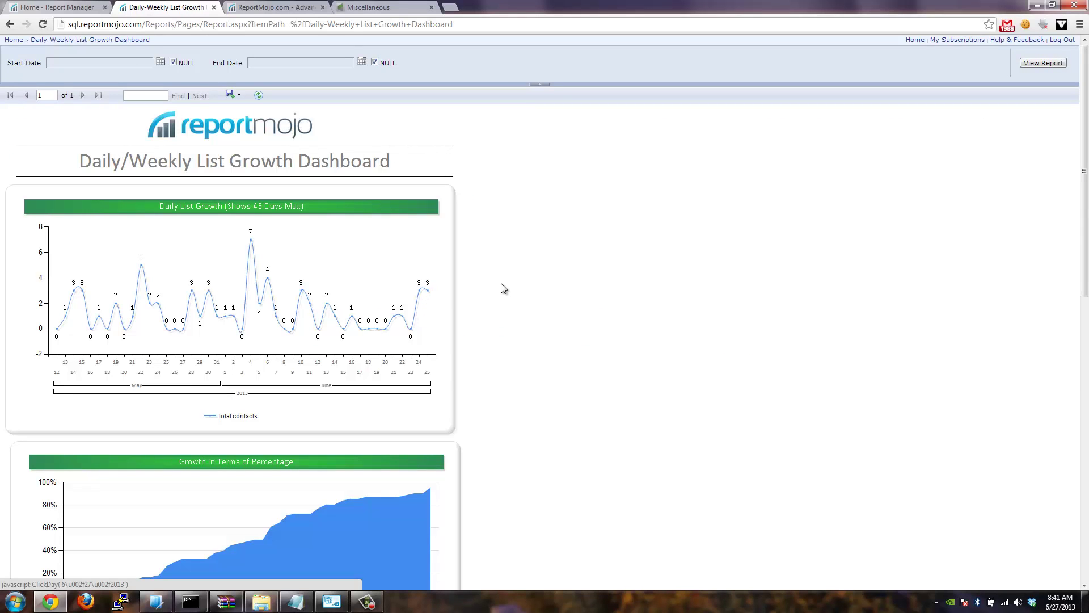
{"action": "scroll", "coordinate": [534, 286], "scroll_direction": "down", "scroll_amount": 4}
{"action": "scroll", "coordinate": [536, 283], "scroll_direction": "down", "scroll_amount": 3}
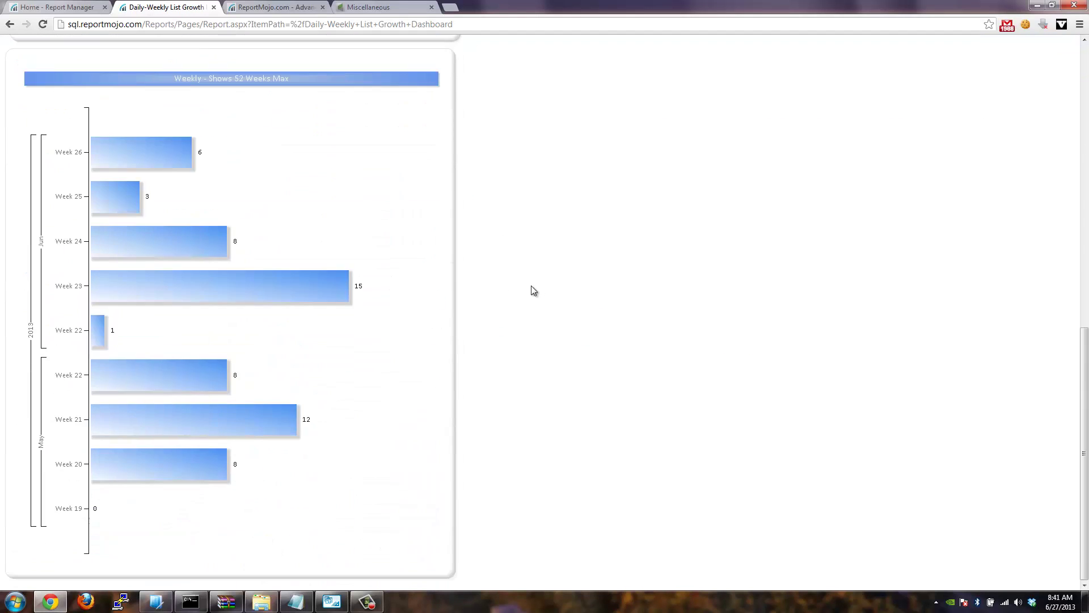
{"action": "scroll", "coordinate": [531, 285], "scroll_direction": "up", "scroll_amount": 1}
{"action": "scroll", "coordinate": [531, 286], "scroll_direction": "up", "scroll_amount": 5}
{"action": "scroll", "coordinate": [531, 286], "scroll_direction": "up", "scroll_amount": 2}
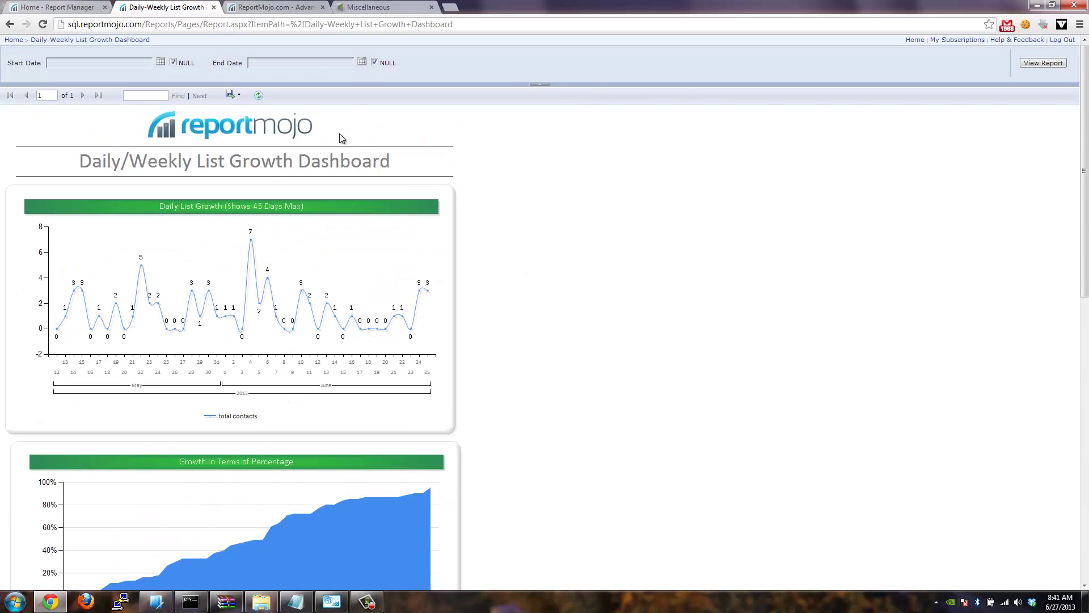
{"action": "left_click", "coordinate": [235, 95]}
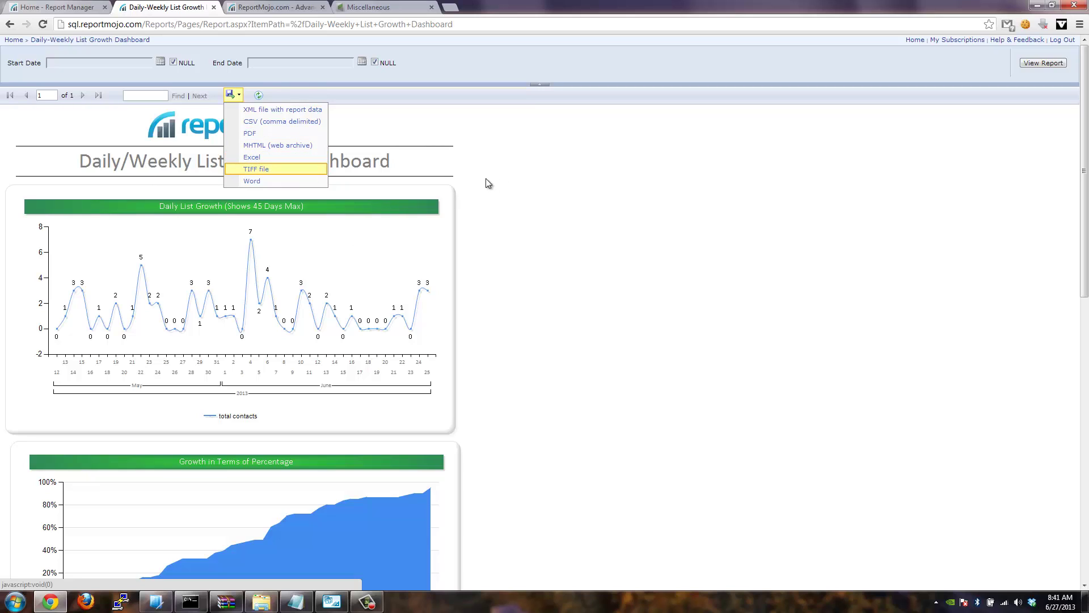
Run the dashboard with Start Date 1/1/2011 and End Date 3/1/2011
{"action": "left_click", "coordinate": [538, 203]}
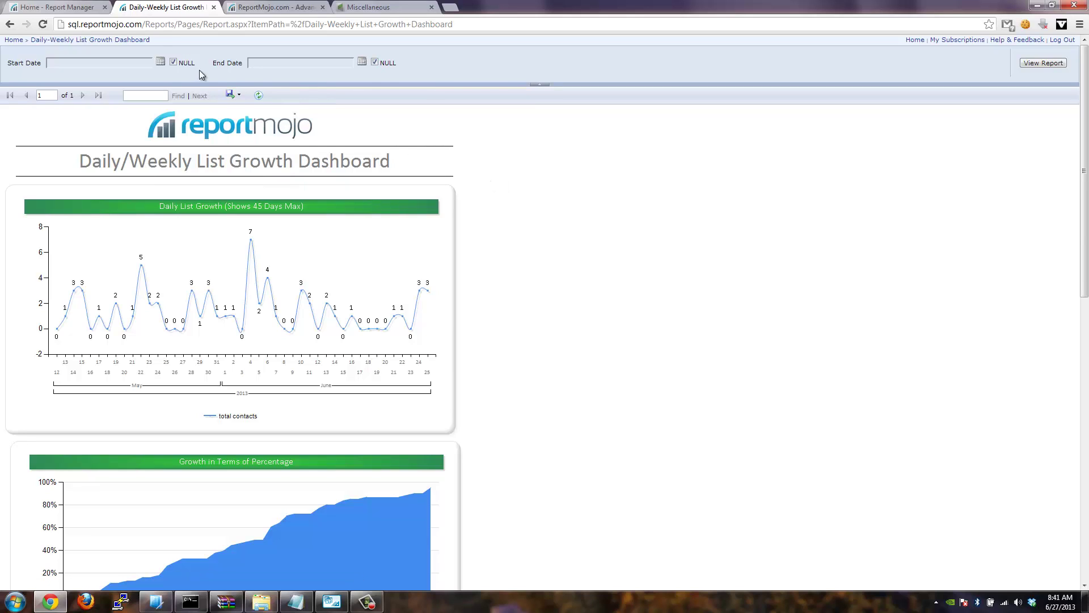
{"action": "left_click", "coordinate": [172, 62]}
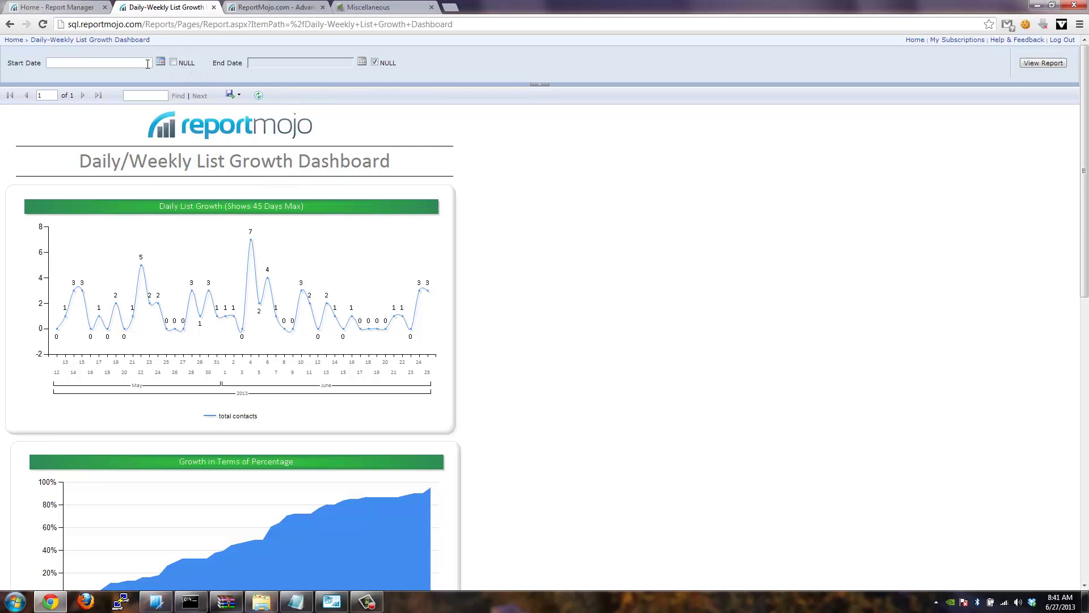
{"action": "left_click", "coordinate": [142, 65]}
{"action": "type", "text": "1/1/2011"}
{"action": "left_click", "coordinate": [375, 62]}
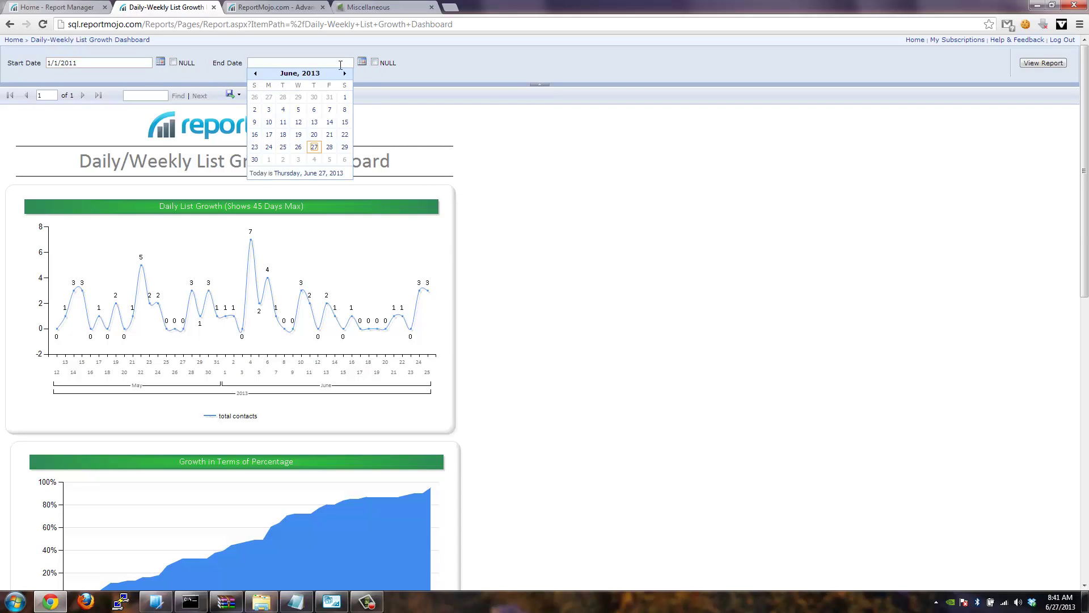
{"action": "left_click", "coordinate": [326, 65]}
{"action": "type", "text": "3/1/2011"}
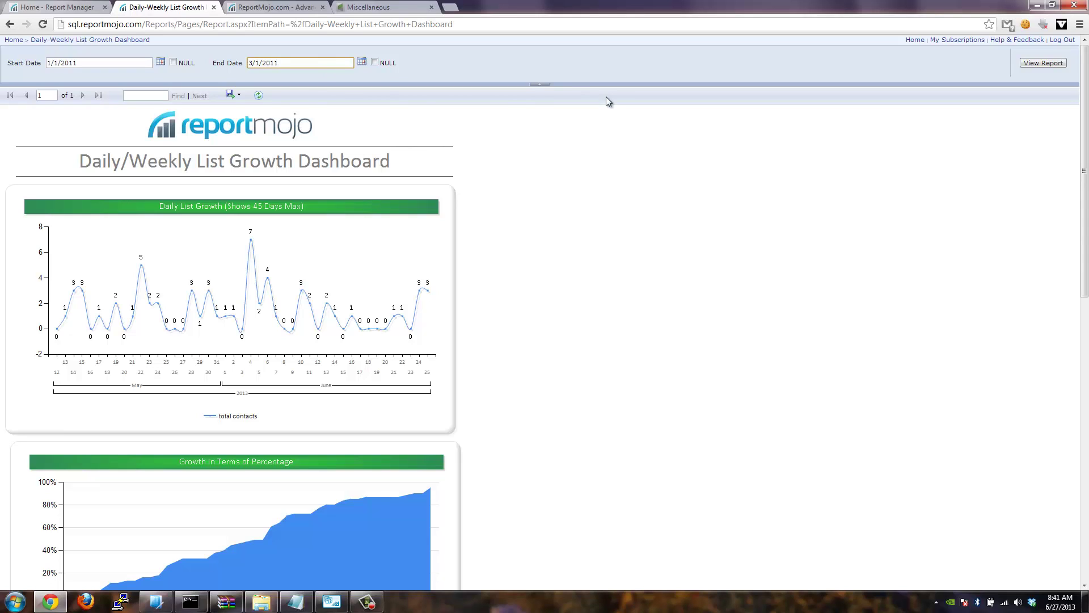
{"action": "key", "text": "Tab"}
{"action": "left_click", "coordinate": [1044, 66]}
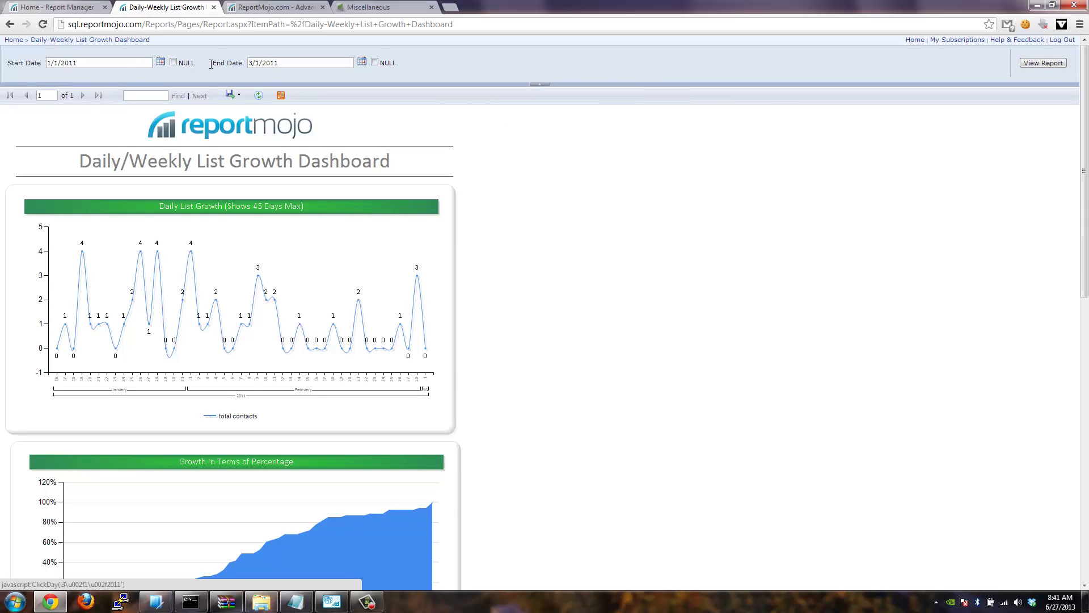
{"action": "scroll", "coordinate": [475, 209], "scroll_direction": "down", "scroll_amount": 3}
{"action": "scroll", "coordinate": [474, 209], "scroll_direction": "down", "scroll_amount": 2}
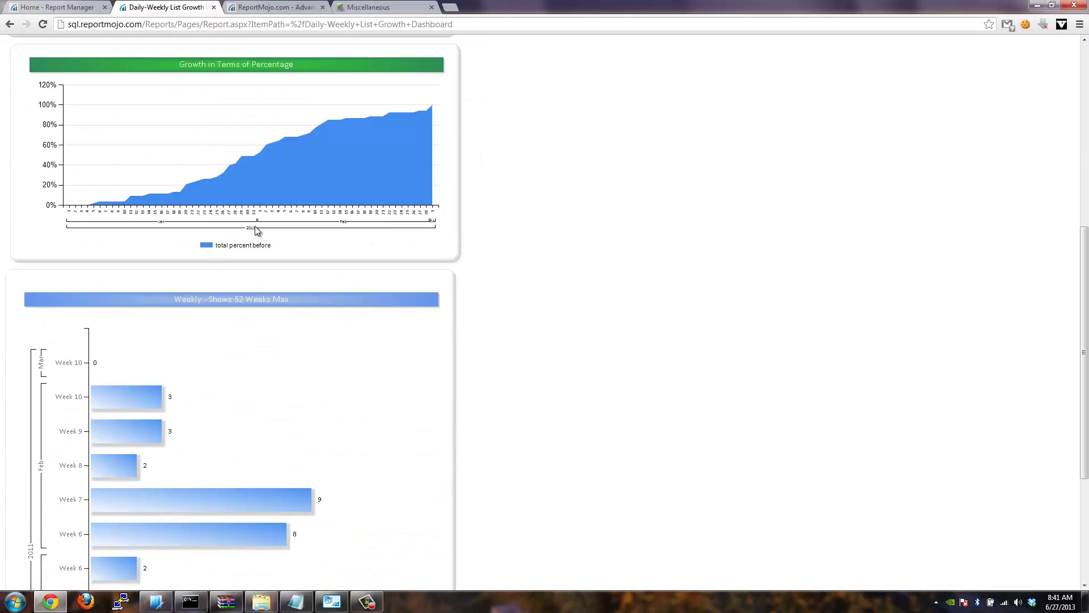
{"action": "scroll", "coordinate": [254, 232], "scroll_direction": "up", "scroll_amount": 5}
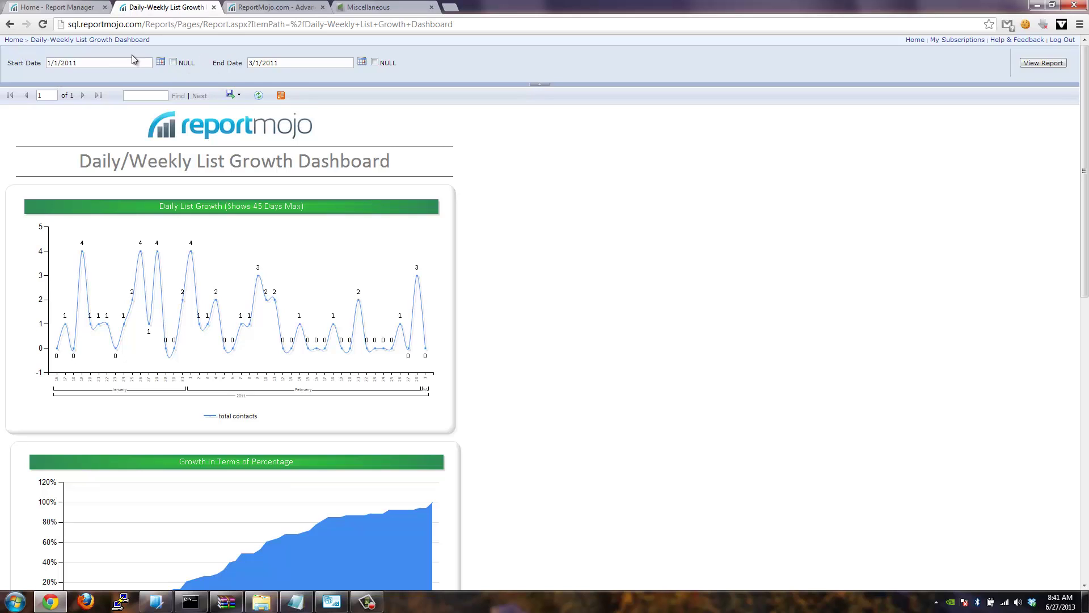
Return to the Home folder, peek at the dashboard report's options, then switch to the custom reporting page
{"action": "left_click", "coordinate": [15, 41]}
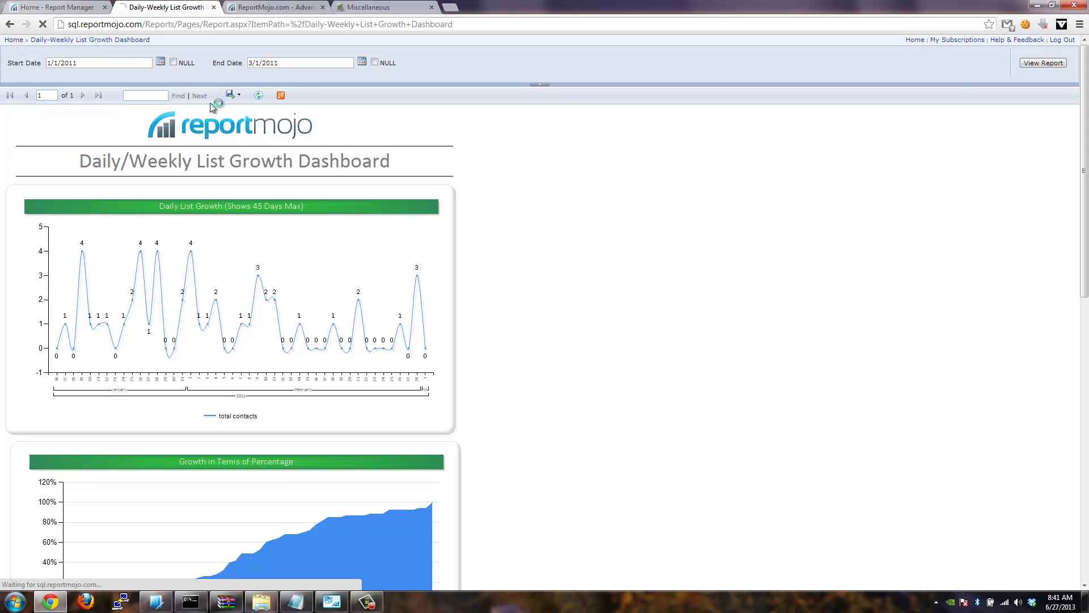
{"action": "mouse_move", "coordinate": [460, 109]}
{"action": "left_click", "coordinate": [529, 109]}
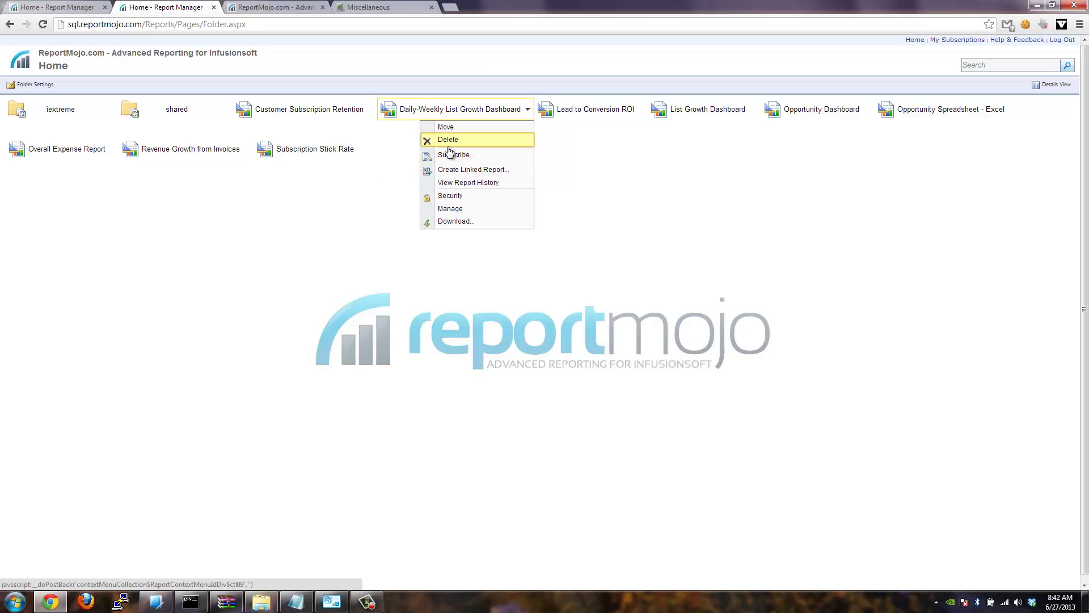
{"action": "left_click", "coordinate": [333, 238]}
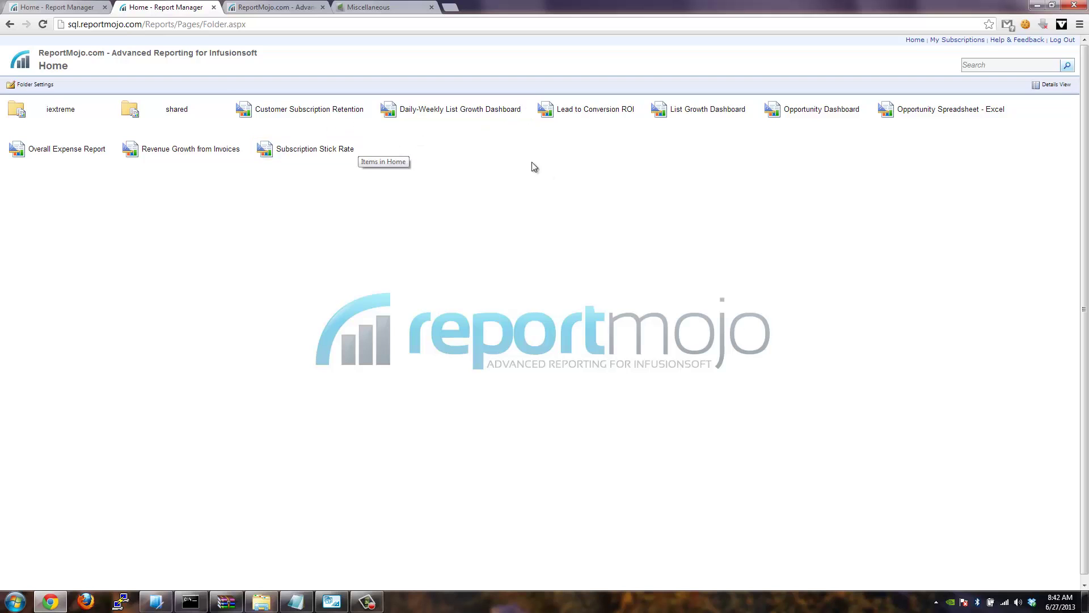
{"action": "left_click", "coordinate": [317, 10]}
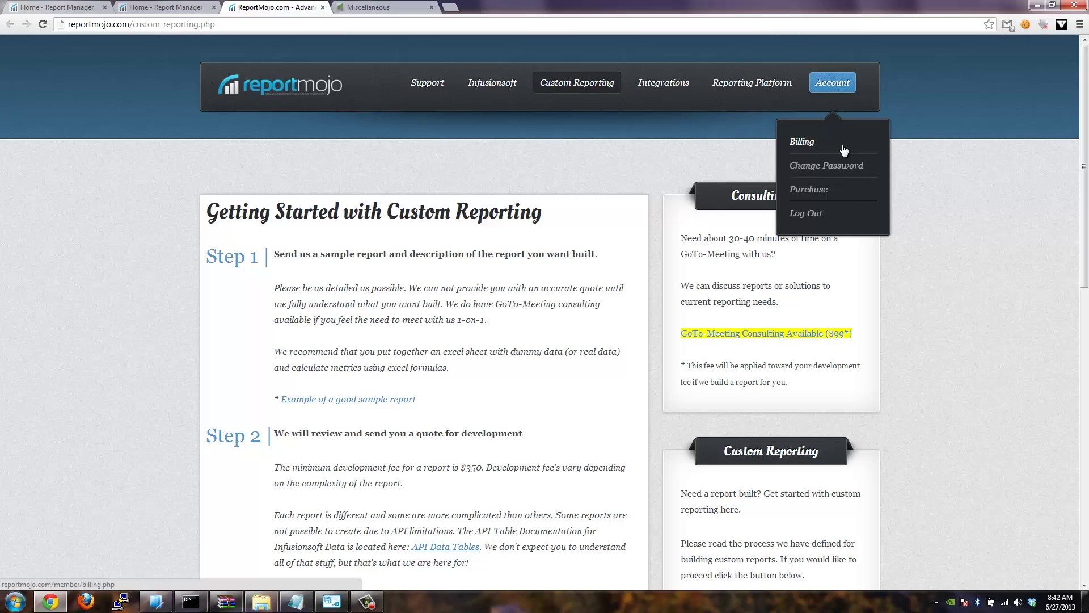
View the Purchase pricing page with Starter, Small Business, Mid Size and Enterprise plans in a new tab
{"action": "mouse_move", "coordinate": [833, 83]}
{"action": "middle_click", "coordinate": [821, 192]}
{"action": "left_click", "coordinate": [404, 9]}
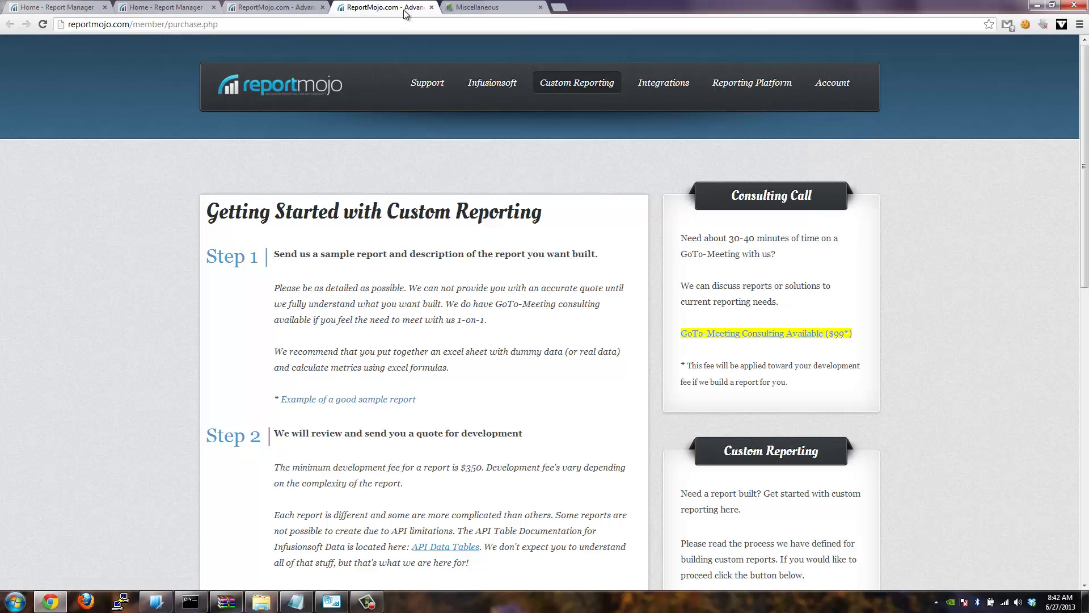
{"action": "scroll", "coordinate": [481, 289], "scroll_direction": "down", "scroll_amount": 2}
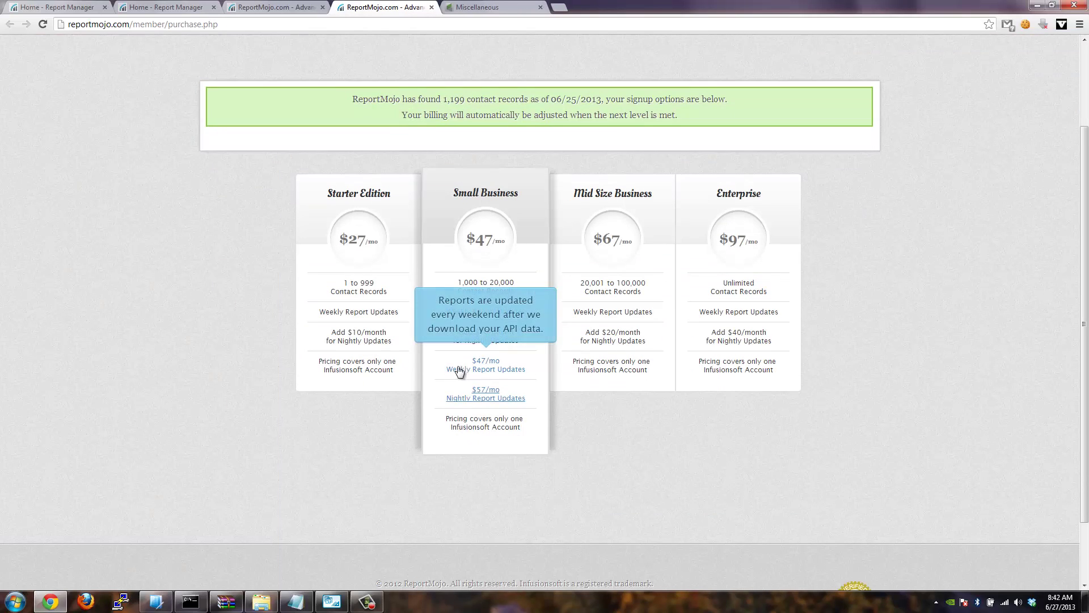
{"action": "scroll", "coordinate": [703, 305], "scroll_direction": "up", "scroll_amount": 2}
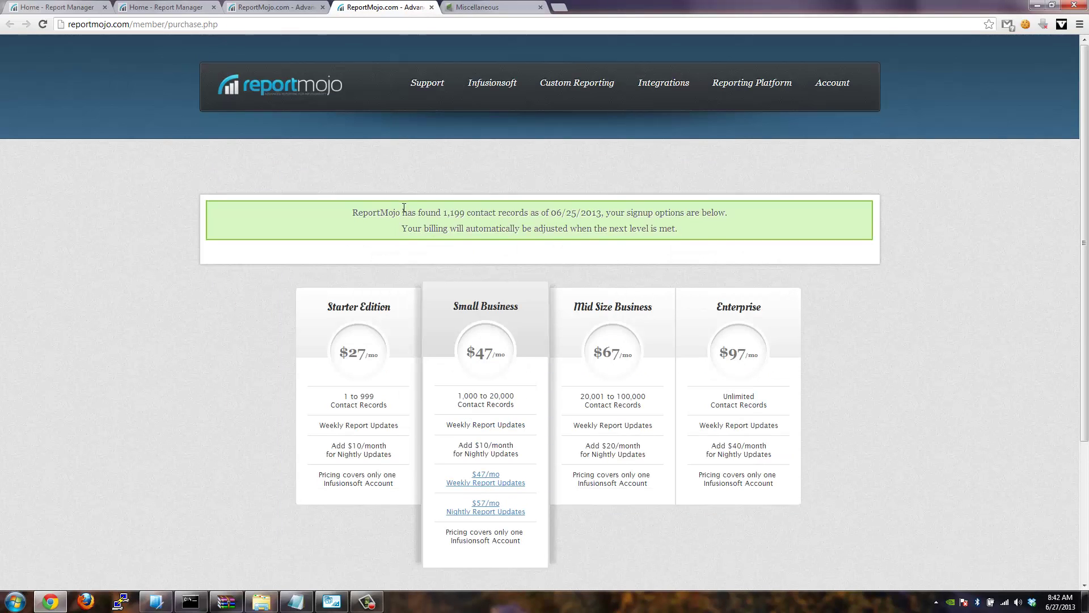
{"action": "scroll", "coordinate": [453, 234], "scroll_direction": "down", "scroll_amount": 2}
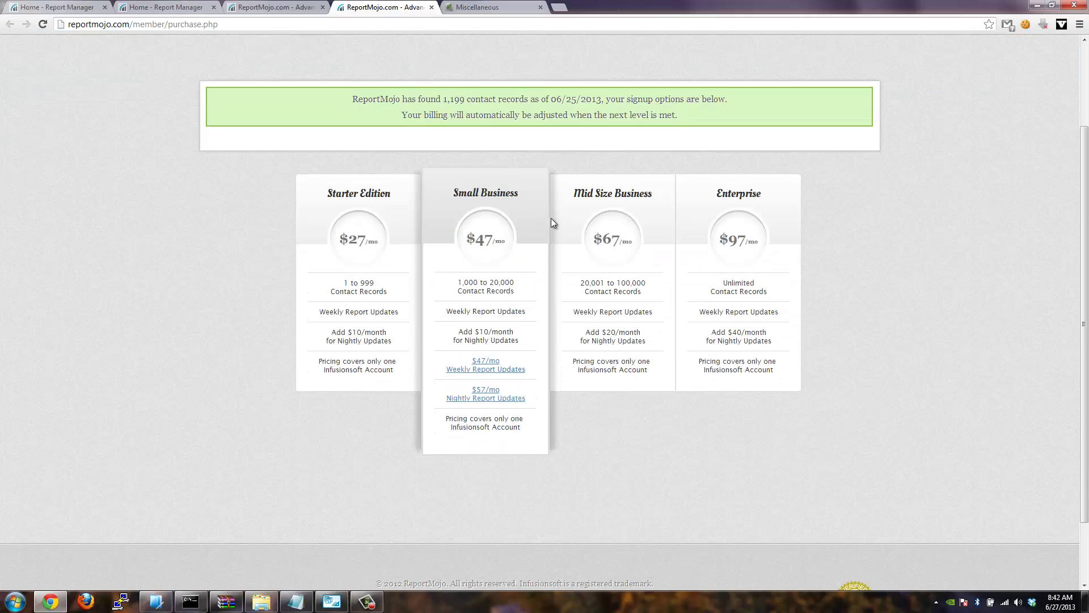
Read through Steps 1–5 of Getting Started with Custom Reporting
{"action": "left_click", "coordinate": [279, 11]}
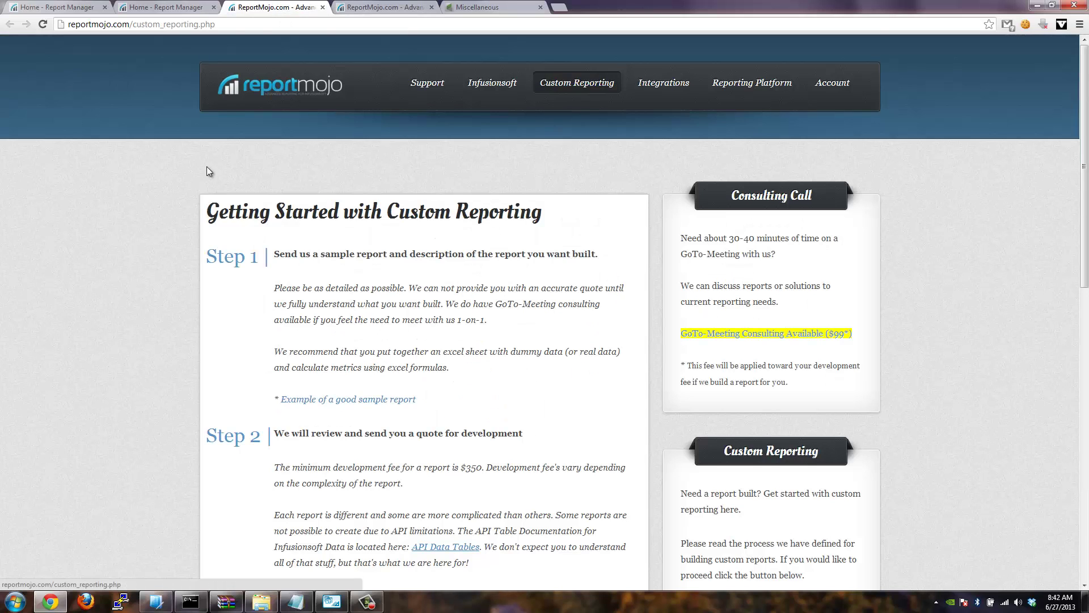
{"action": "scroll", "coordinate": [207, 166], "scroll_direction": "down", "scroll_amount": 3}
{"action": "scroll", "coordinate": [310, 197], "scroll_direction": "down", "scroll_amount": 3}
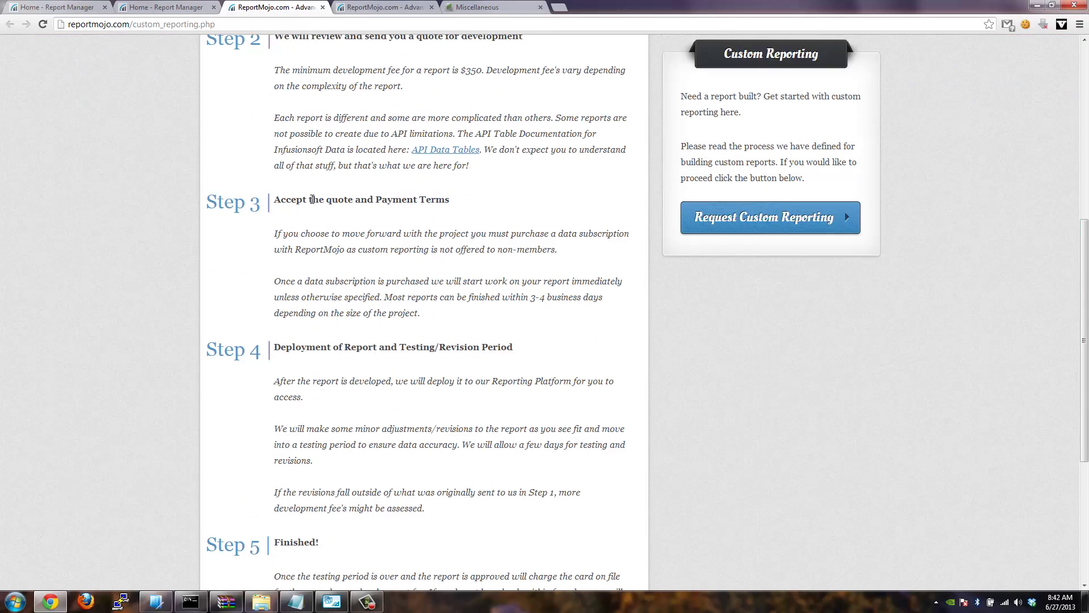
{"action": "scroll", "coordinate": [316, 207], "scroll_direction": "down", "scroll_amount": 2}
{"action": "scroll", "coordinate": [316, 365], "scroll_direction": "up", "scroll_amount": 2}
{"action": "scroll", "coordinate": [315, 365], "scroll_direction": "up", "scroll_amount": 3}
{"action": "scroll", "coordinate": [286, 196], "scroll_direction": "up", "scroll_amount": 2}
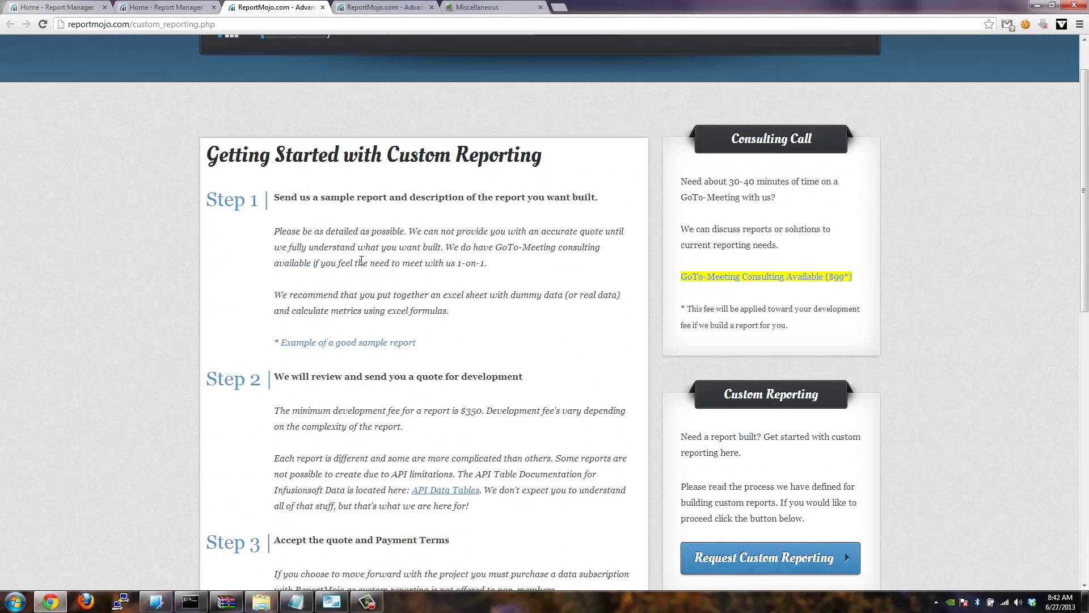
{"action": "scroll", "coordinate": [409, 251], "scroll_direction": "down", "scroll_amount": 2}
{"action": "scroll", "coordinate": [310, 246], "scroll_direction": "down", "scroll_amount": 1}
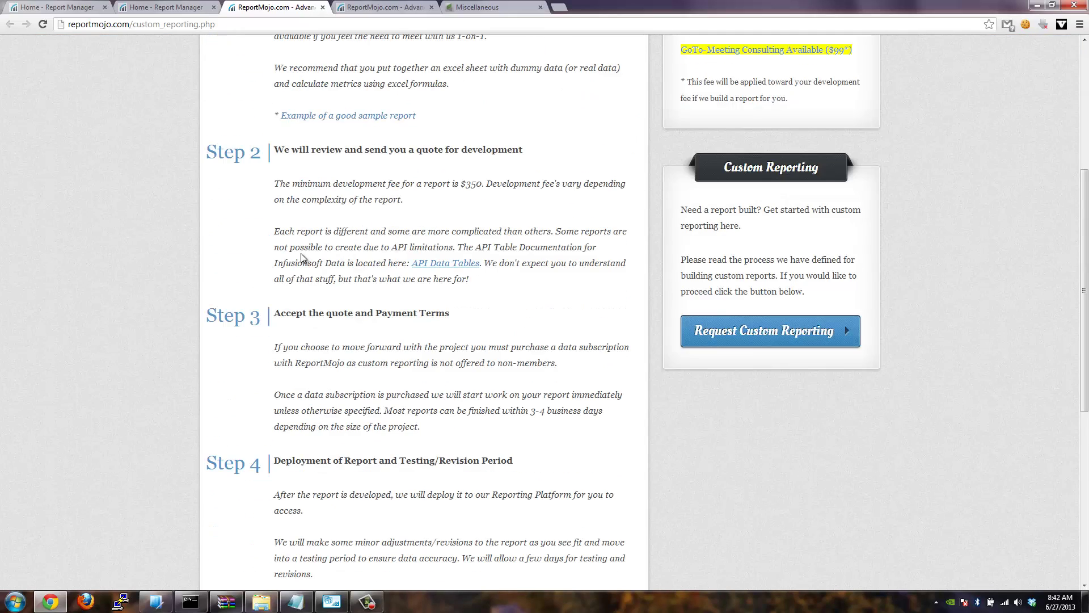
{"action": "scroll", "coordinate": [350, 278], "scroll_direction": "down", "scroll_amount": 2}
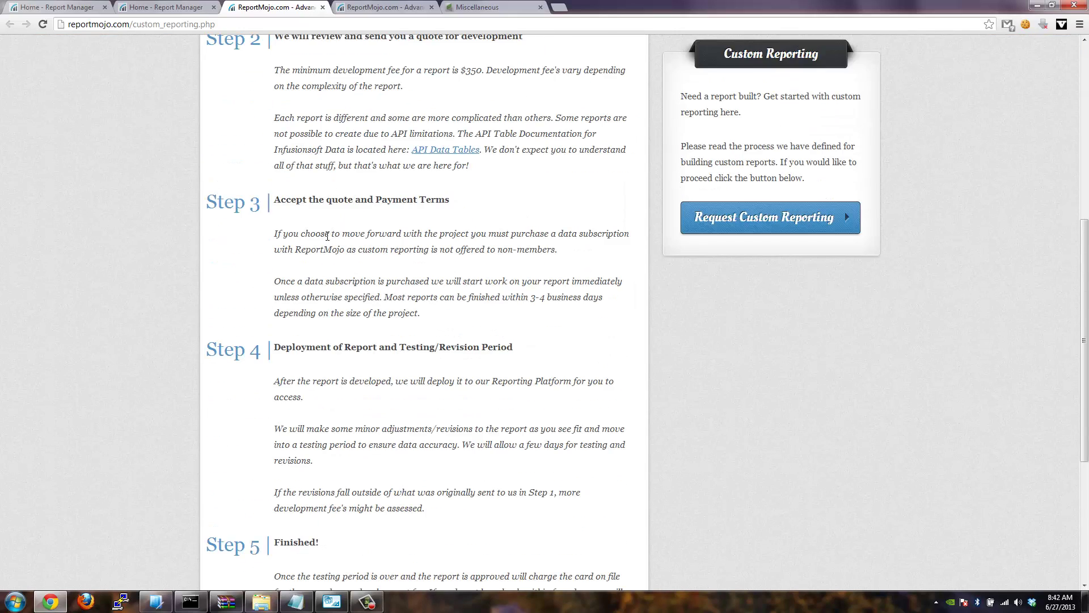
{"action": "scroll", "coordinate": [326, 235], "scroll_direction": "down", "scroll_amount": 2}
{"action": "scroll", "coordinate": [338, 259], "scroll_direction": "down", "scroll_amount": 2}
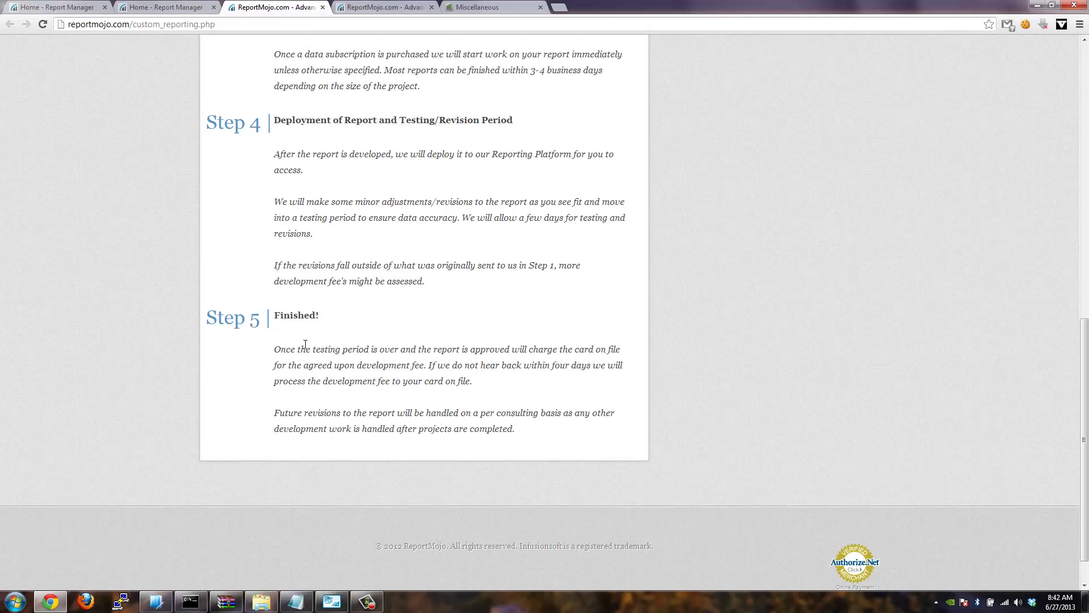
{"action": "scroll", "coordinate": [494, 275], "scroll_direction": "up", "scroll_amount": 2}
{"action": "scroll", "coordinate": [389, 224], "scroll_direction": "up", "scroll_amount": 4}
{"action": "scroll", "coordinate": [539, 317], "scroll_direction": "up", "scroll_amount": 4}
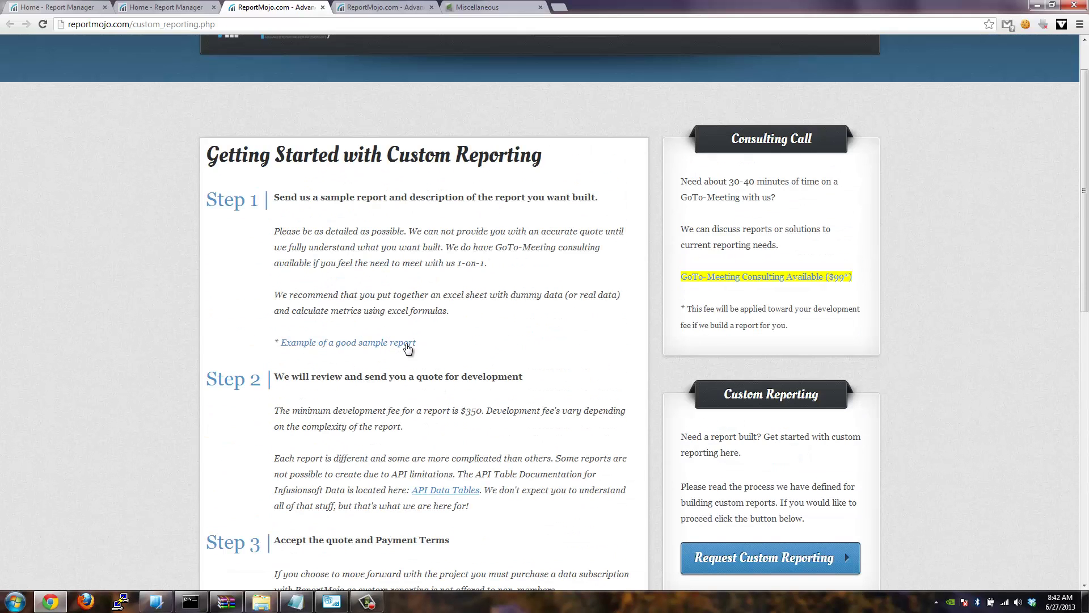
{"action": "scroll", "coordinate": [475, 325], "scroll_direction": "up", "scroll_amount": 1}
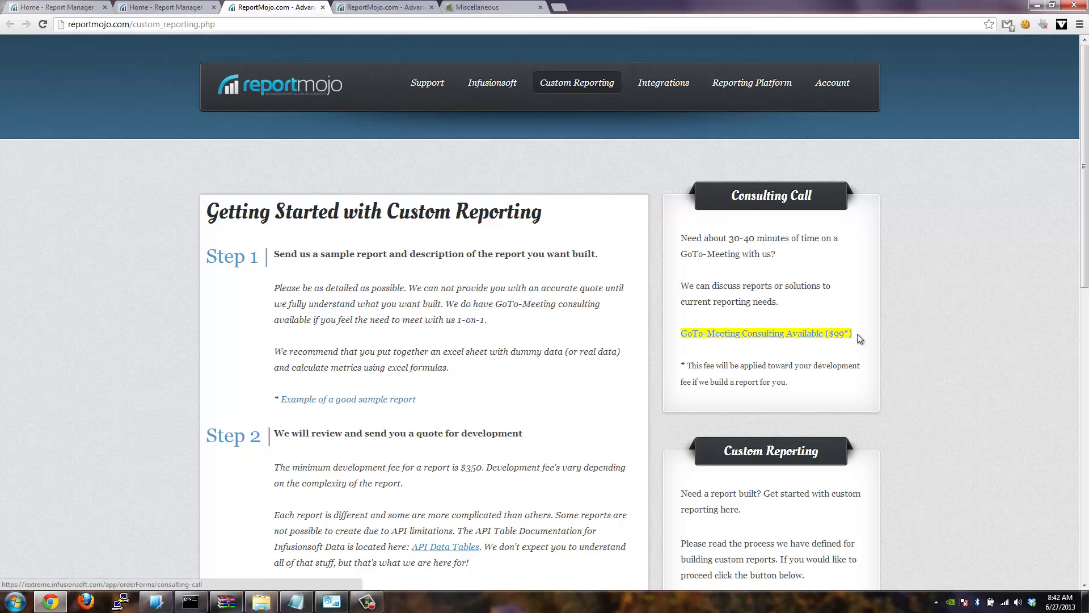
{"action": "scroll", "coordinate": [869, 338], "scroll_direction": "down", "scroll_amount": 2}
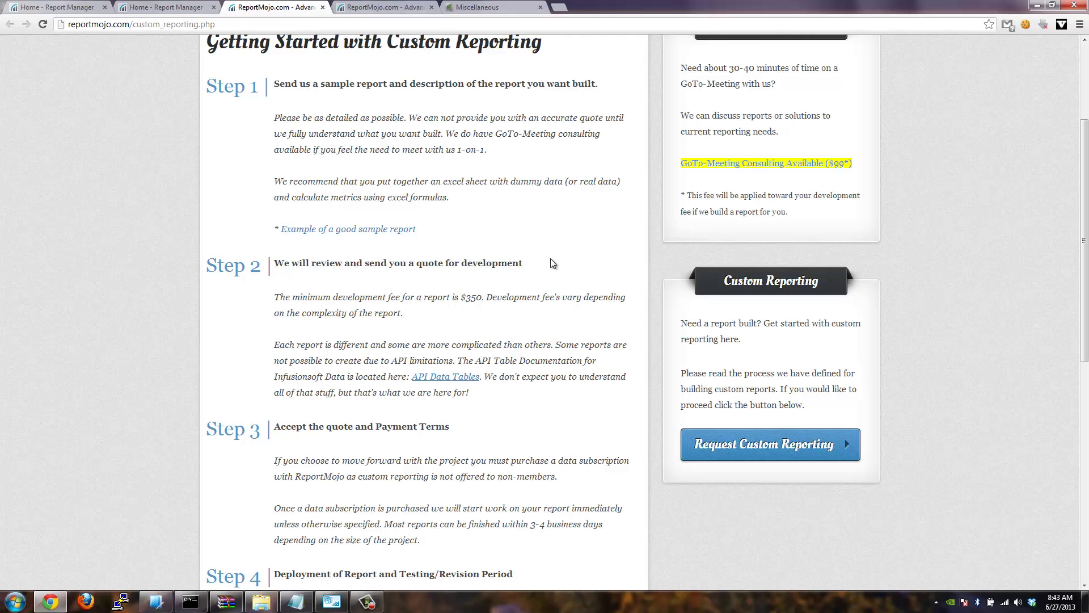
Bring up the Custom Reporting Request form and point out its description and sample report sections
{"action": "left_click", "coordinate": [773, 449]}
{"action": "scroll", "coordinate": [447, 285], "scroll_direction": "down", "scroll_amount": 2}
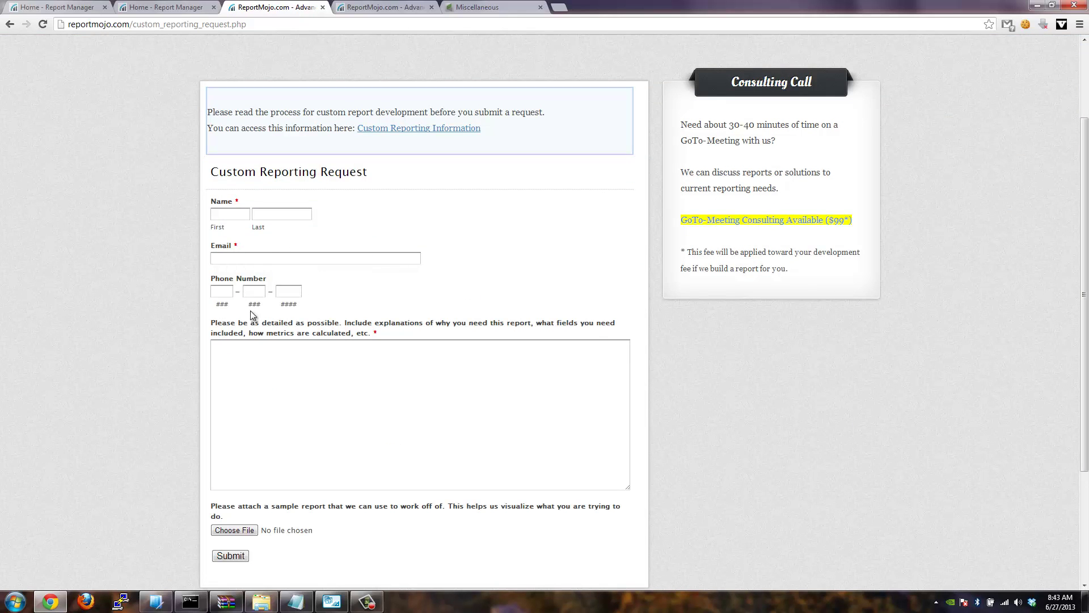
{"action": "left_click", "coordinate": [374, 379]}
{"action": "scroll", "coordinate": [374, 380], "scroll_direction": "down", "scroll_amount": 2}
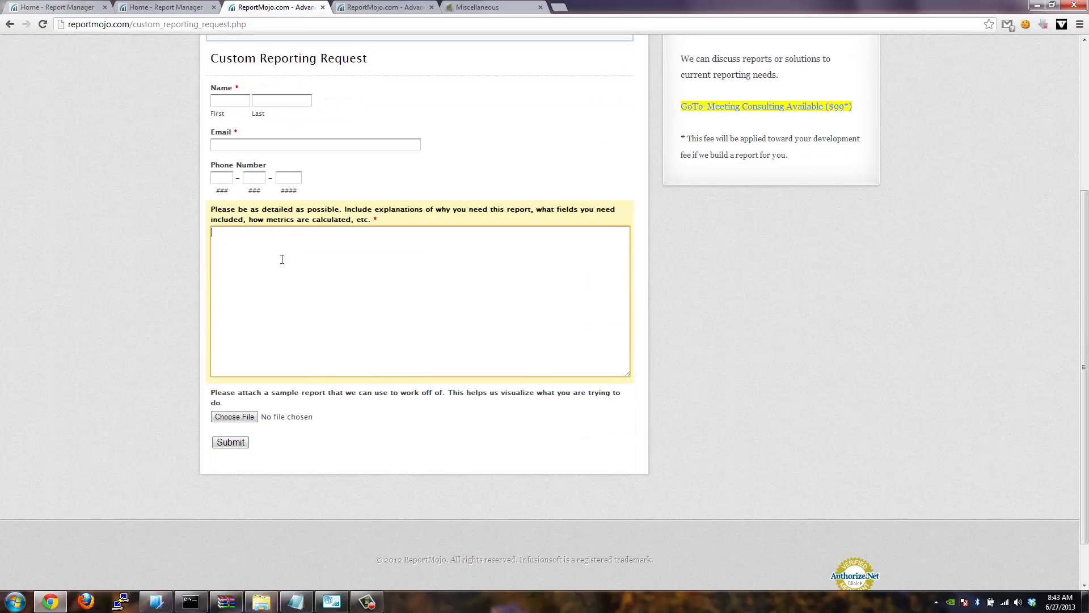
{"action": "triple_click", "coordinate": [217, 396]}
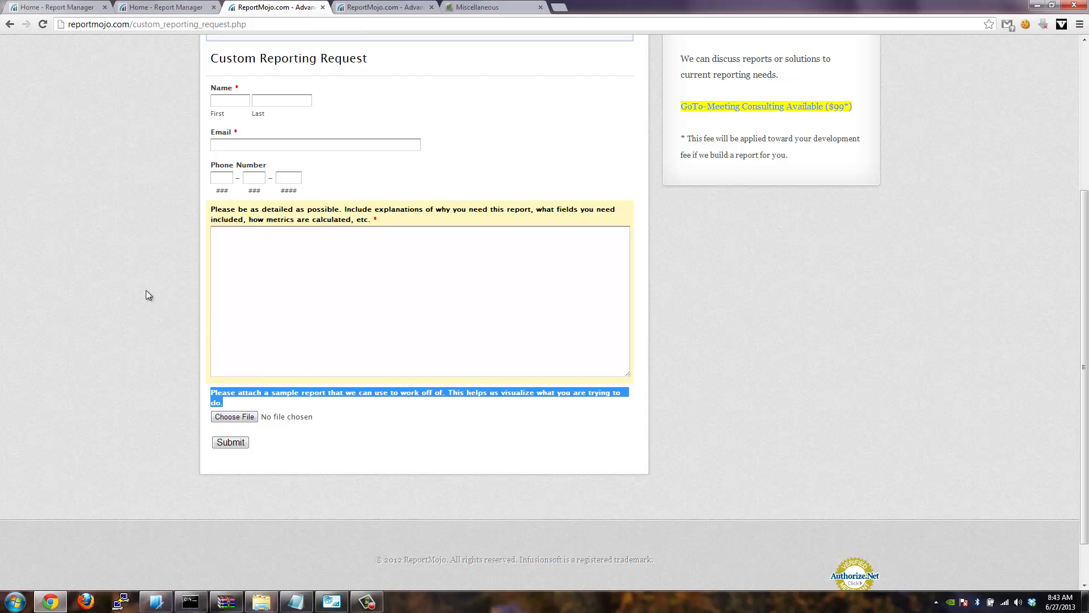
{"action": "scroll", "coordinate": [135, 280], "scroll_direction": "up", "scroll_amount": 3}
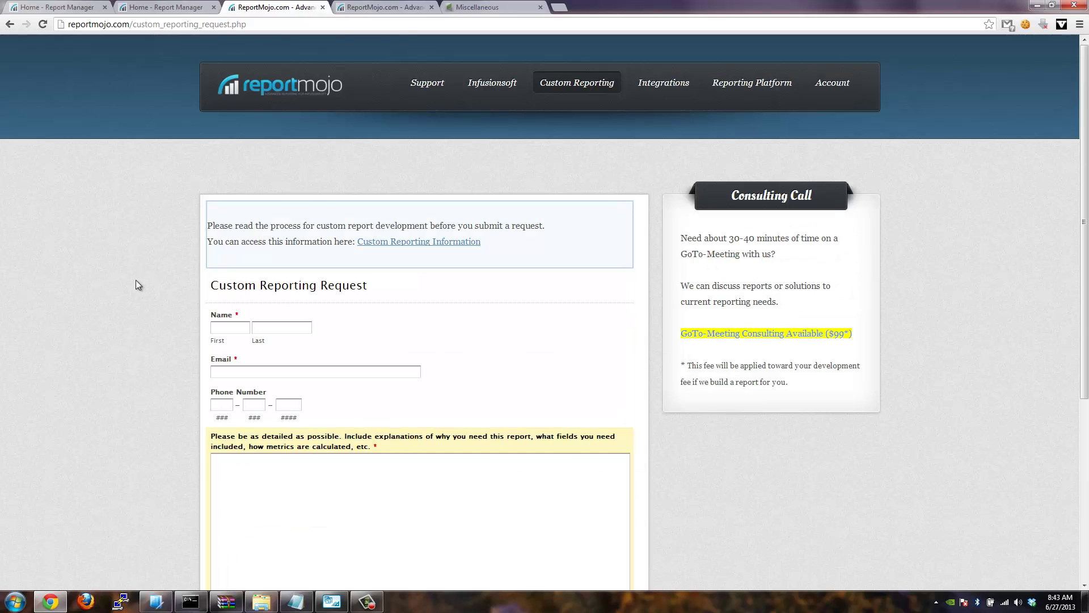